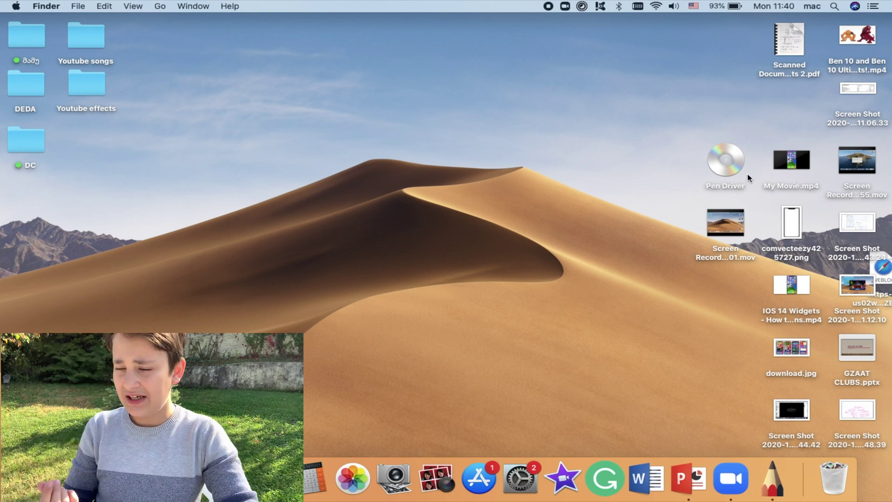
# Step: Open the Pen Driver disc, mount TabletDriver.dmg and launch the MyTablet.pkg installer
pyautogui.doubleClick(713, 167)
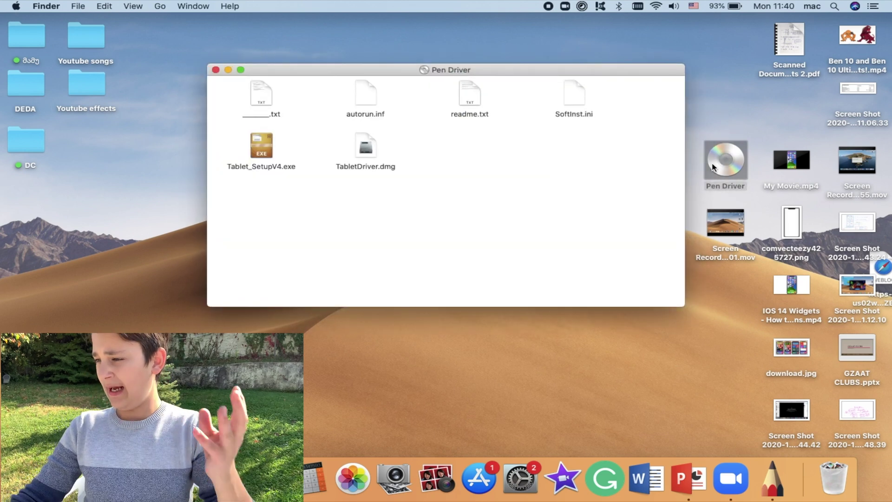
pyautogui.click(368, 145)
pyautogui.doubleClick(367, 144)
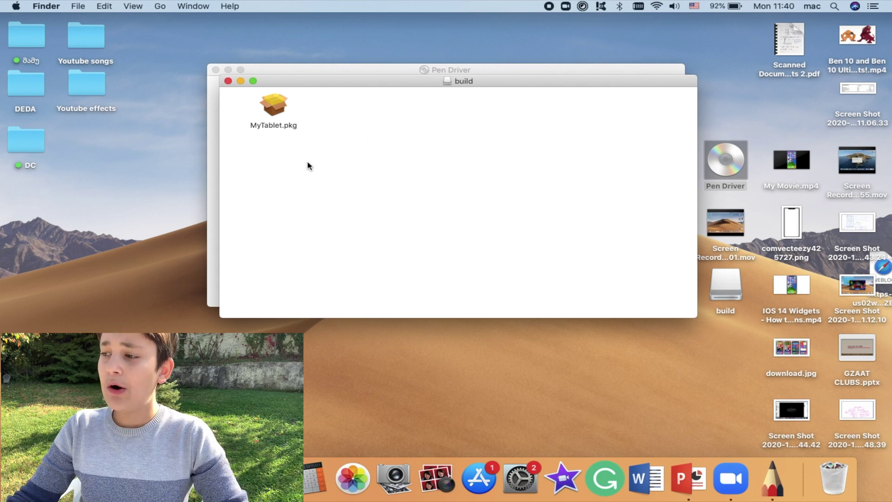
pyautogui.doubleClick(275, 111)
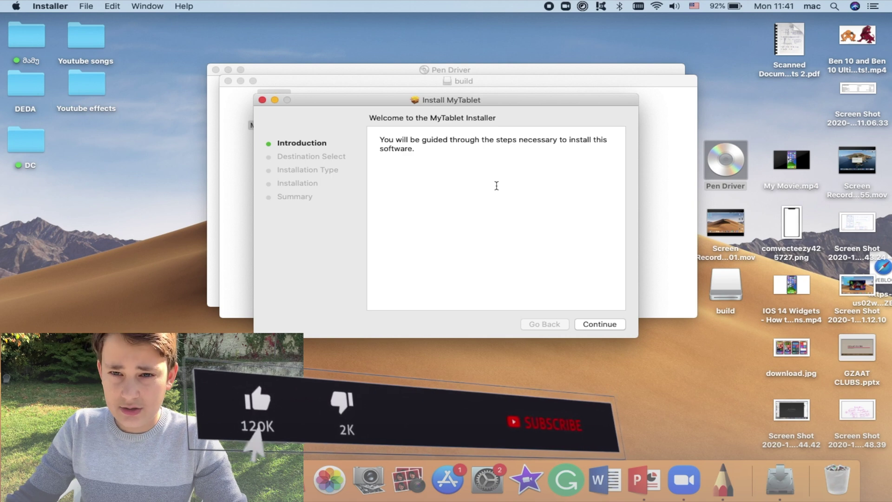
# Step: Run the standard MyTablet installation, authorize it with the account password and accept the required restart
pyautogui.click(590, 325)
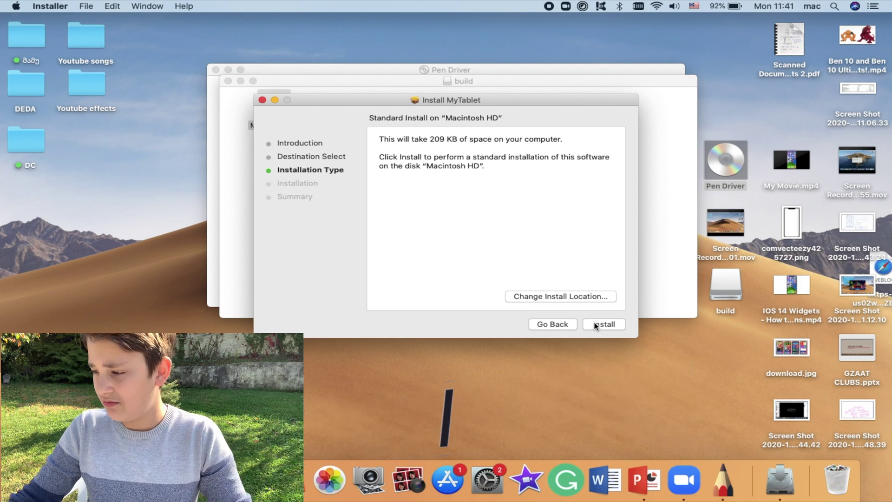
pyautogui.click(595, 326)
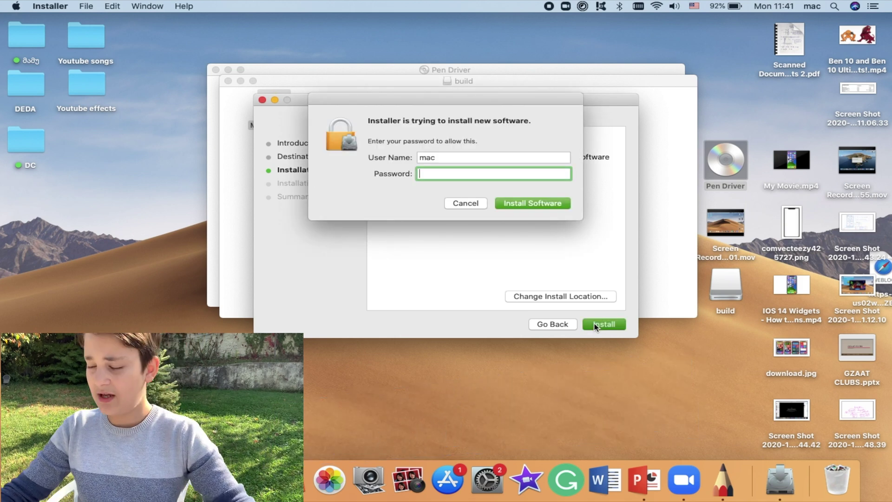
pyautogui.write('••')
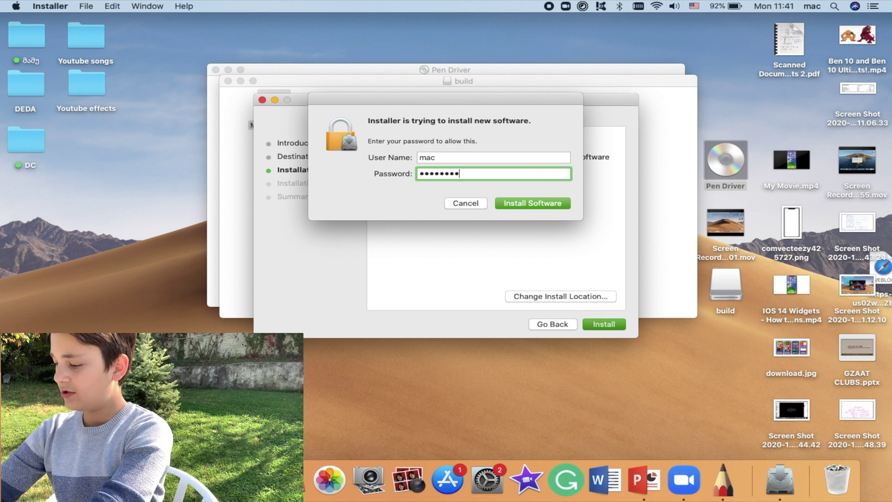
pyautogui.press('Return')
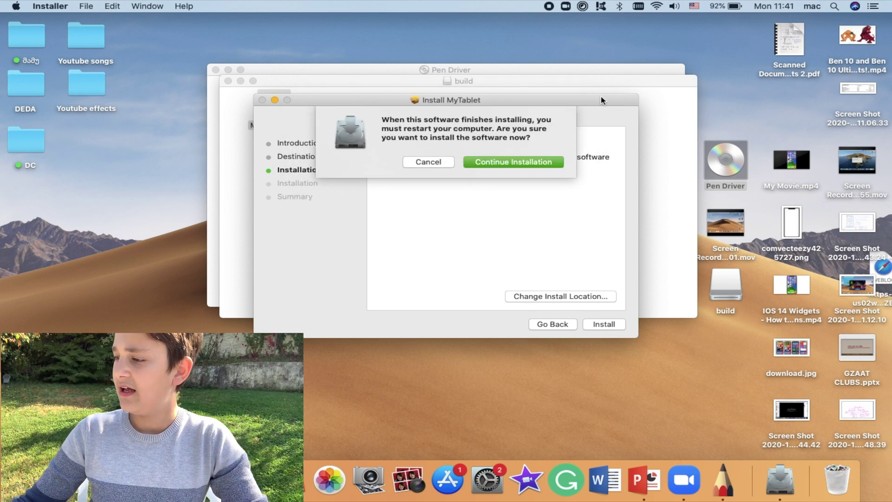
pyautogui.click(536, 163)
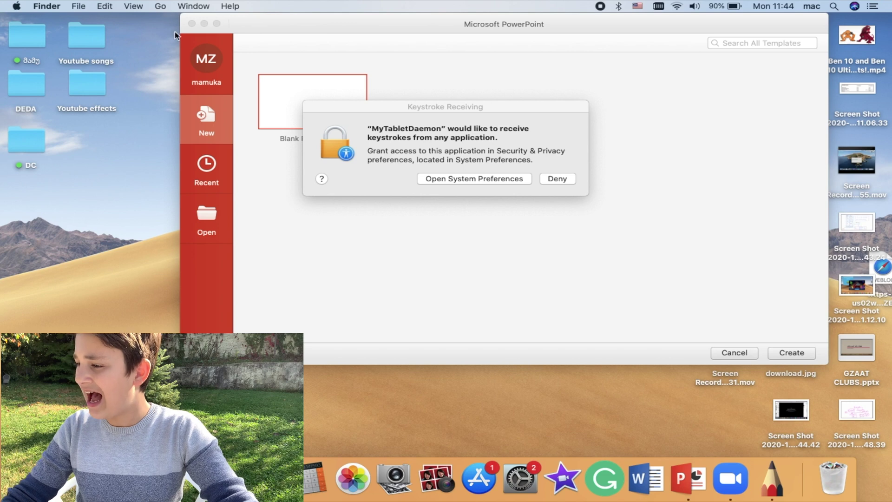
# Step: Close the PowerPoint window, answer the MyTabletDaemon keystroke request with System Preferences, and close the preferences and Pen Driver windows
pyautogui.click(192, 24)
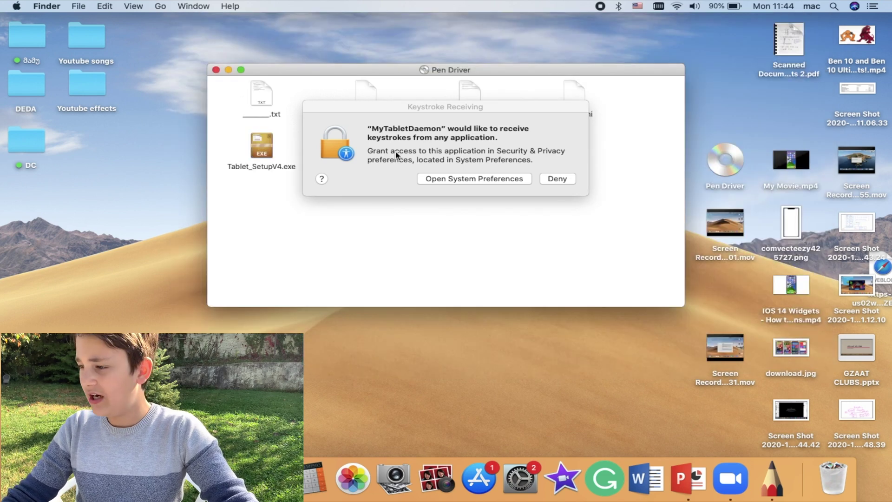
pyautogui.click(460, 180)
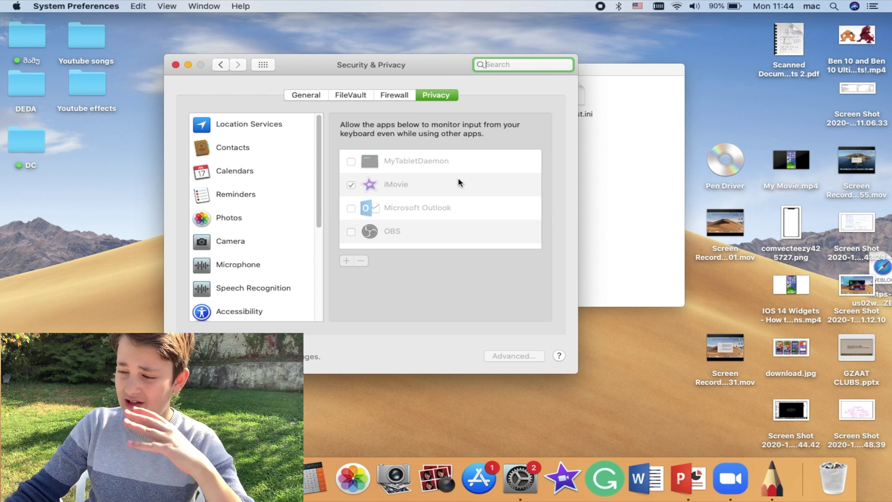
pyautogui.click(176, 65)
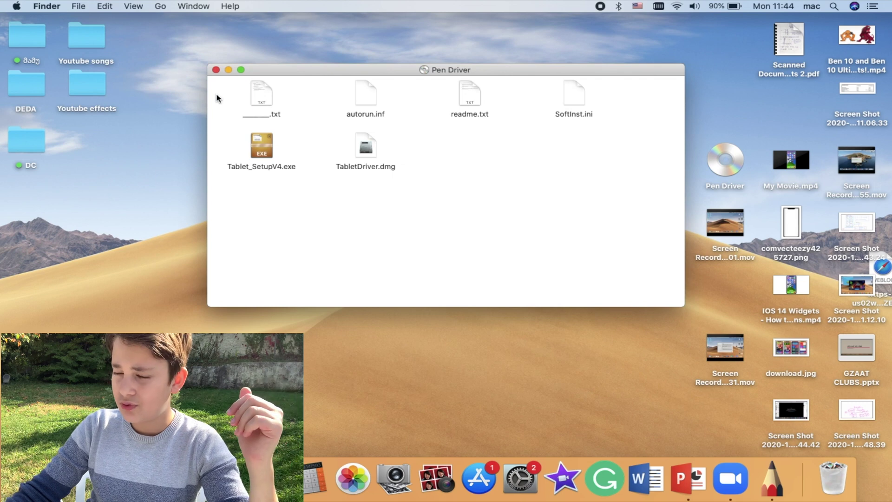
pyautogui.click(216, 71)
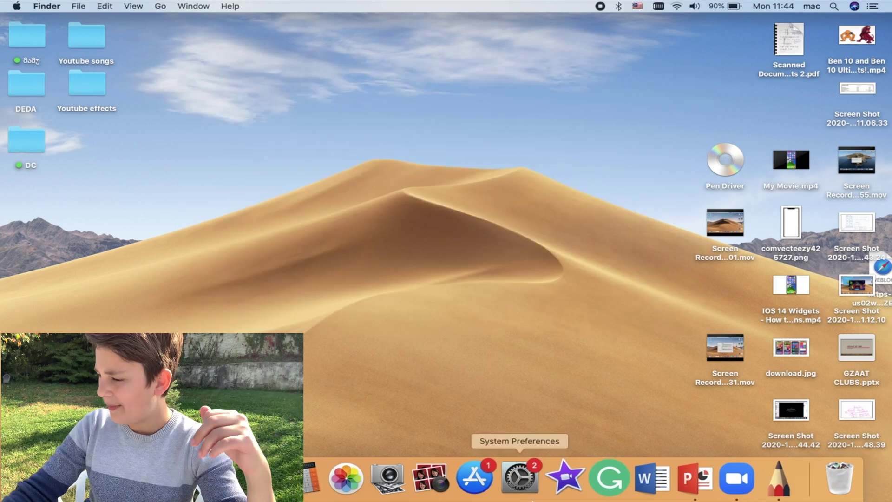
# Step: Open the Privacy settings of Security & Privacy in System Preferences and unlock them with the account password
pyautogui.click(521, 487)
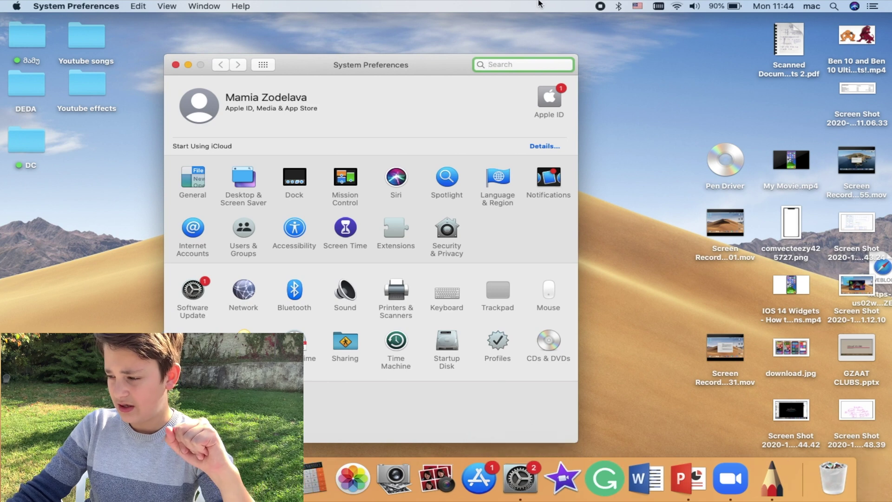
pyautogui.click(446, 239)
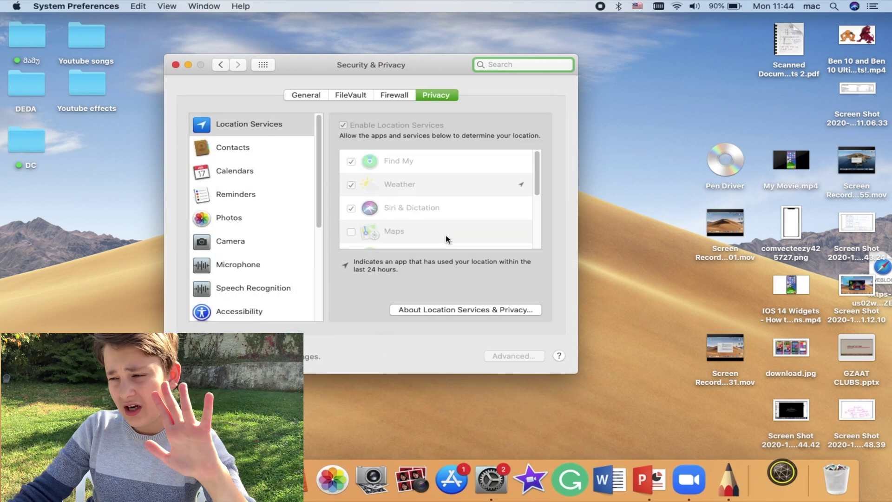
pyautogui.click(304, 94)
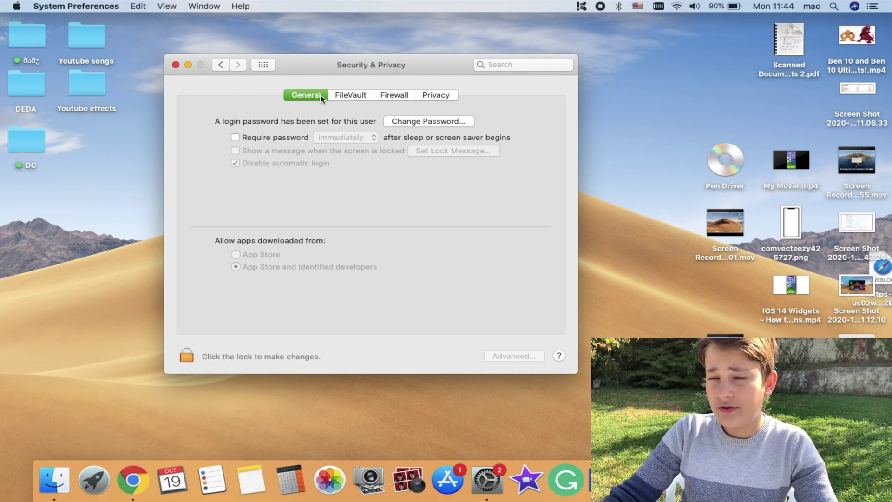
pyautogui.click(440, 95)
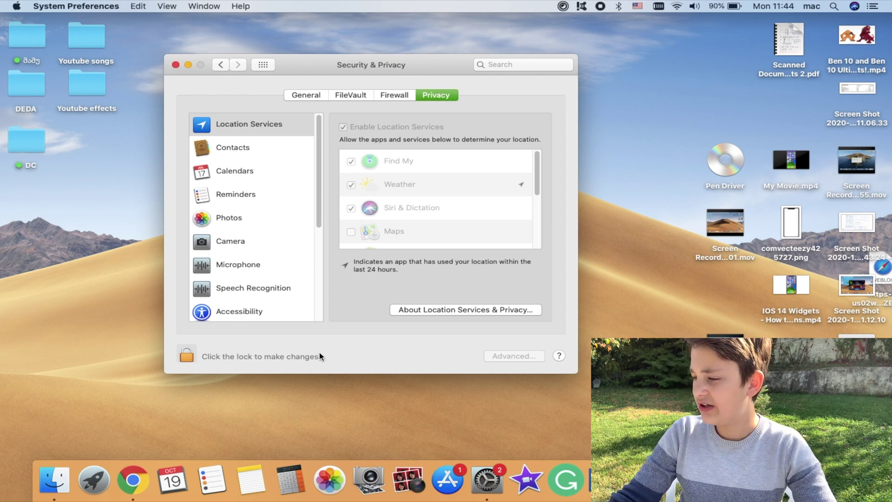
pyautogui.click(191, 359)
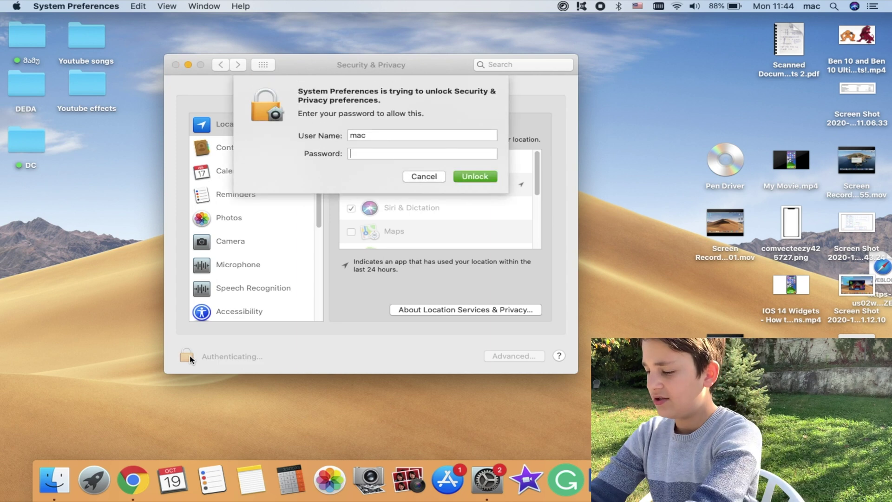
pyautogui.write('•••••••••')
pyautogui.press('Return')
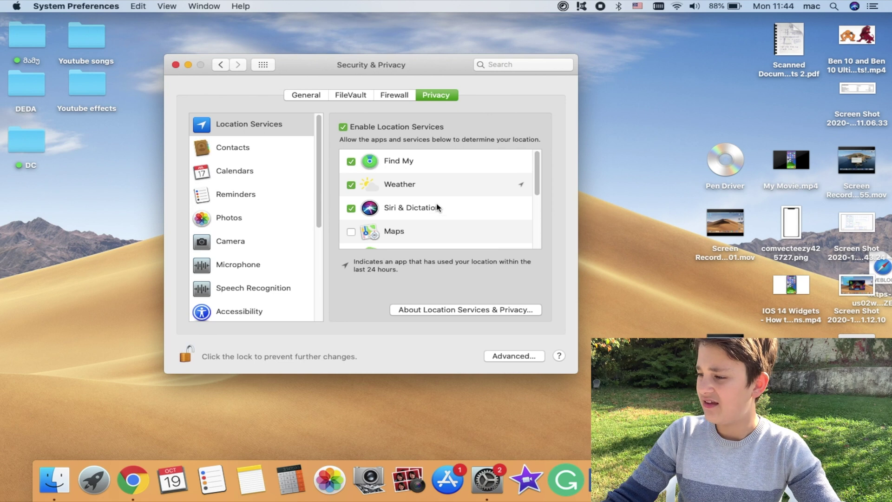
# Step: Allow MyTabletDaemon to monitor keyboard input under Input Monitoring in the privacy settings
pyautogui.scroll(-5, 435, 206)
pyautogui.scroll(5, 437, 206)
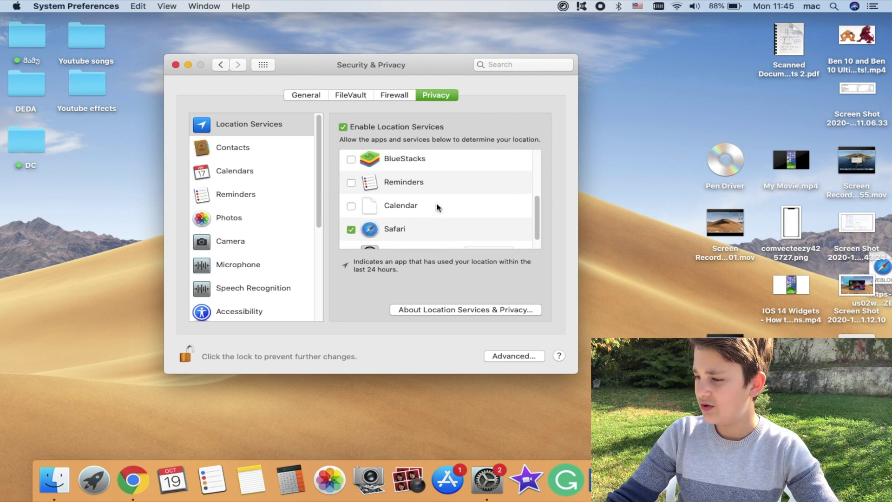
pyautogui.scroll(-7, 235, 252)
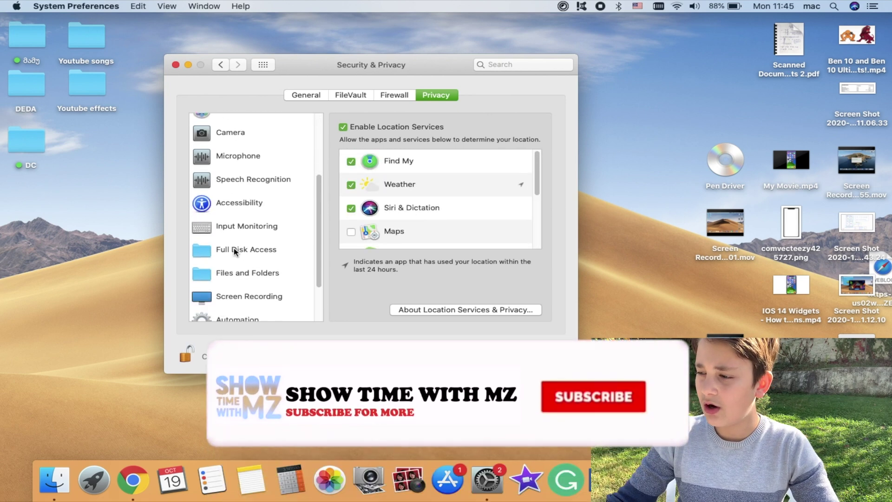
pyautogui.scroll(1, 235, 253)
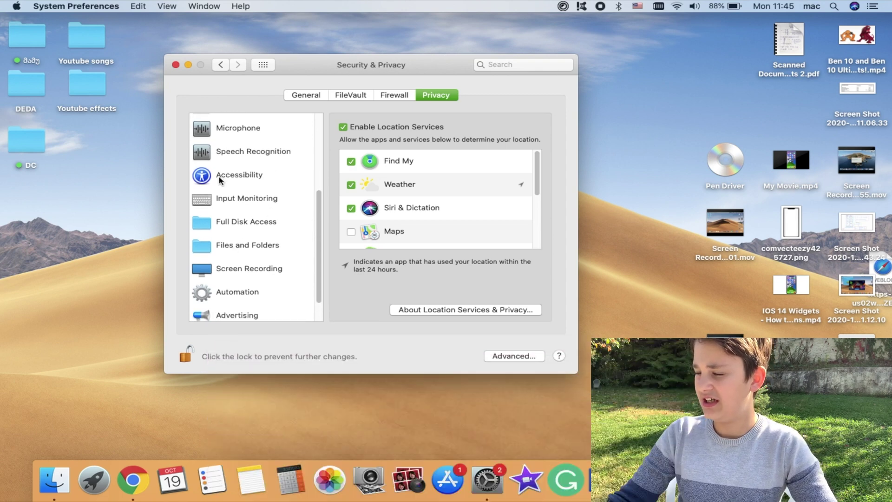
pyautogui.click(222, 180)
pyautogui.click(219, 198)
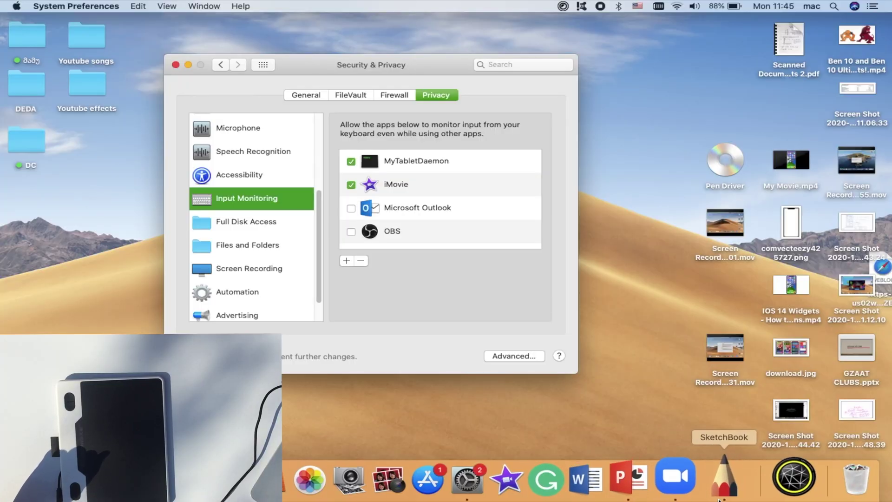
# Step: Switch to SketchBook, test the tablet pen with short strokes of the chisel-tip brush, and minimize the canvas window
pyautogui.click(720, 499)
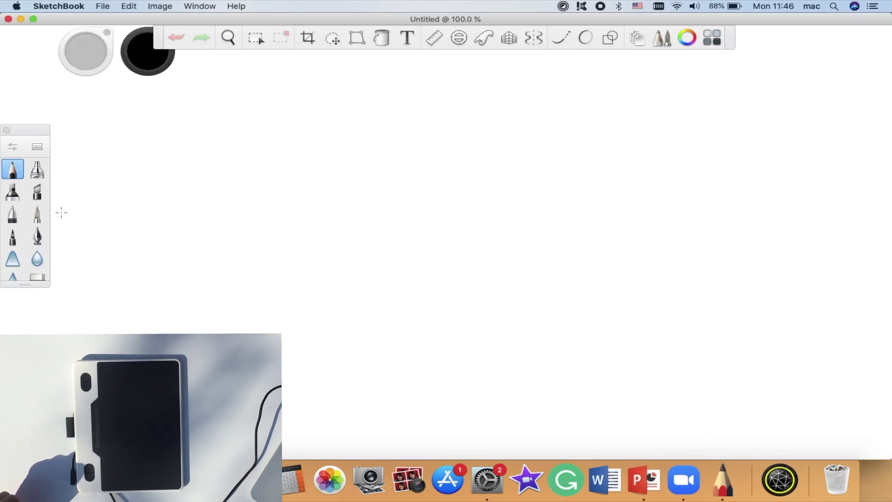
pyautogui.click(39, 192)
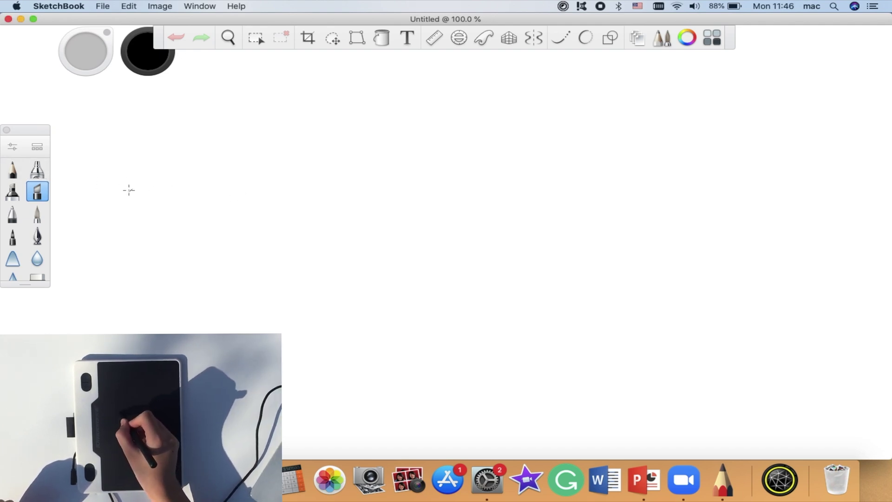
pyautogui.moveTo(397, 210); pyautogui.dragTo(400, 208)
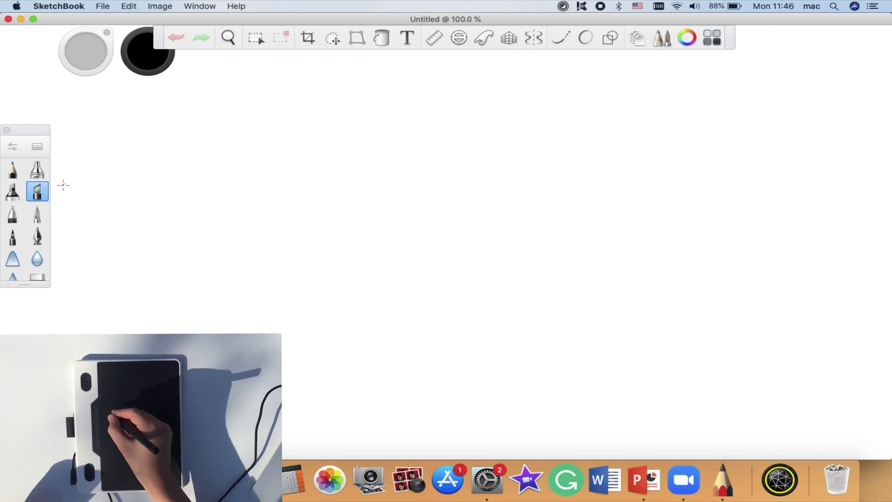
pyautogui.moveTo(273, 189); pyautogui.dragTo(276, 186)
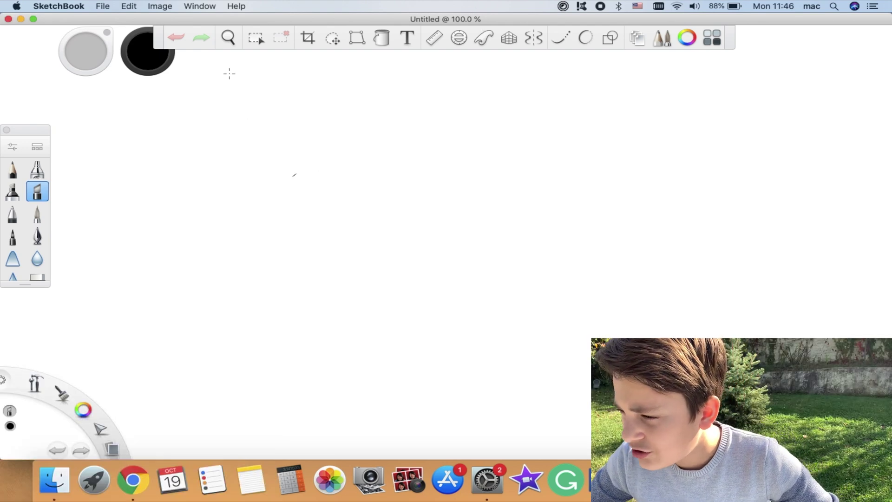
pyautogui.click(21, 19)
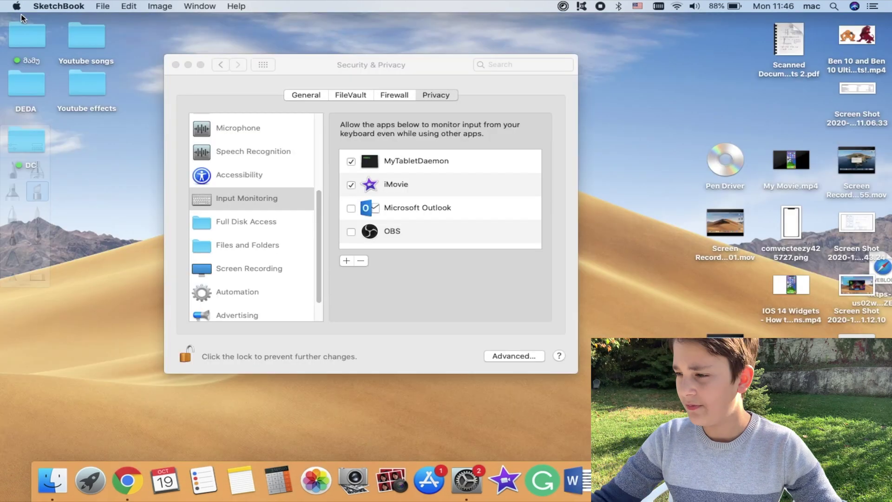
# Step: Add the Pen Driver disc to the apps allowed to control the computer under Accessibility, and minimize the SketchBook window
pyautogui.click(308, 81)
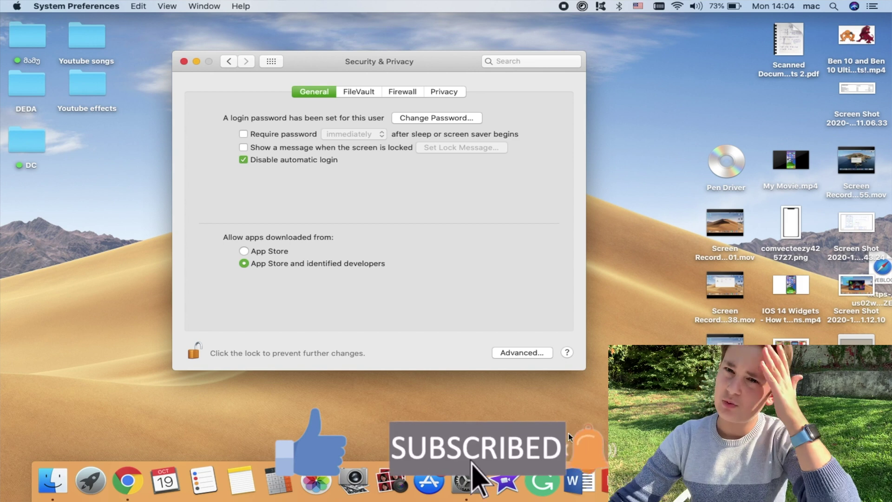
pyautogui.click(444, 92)
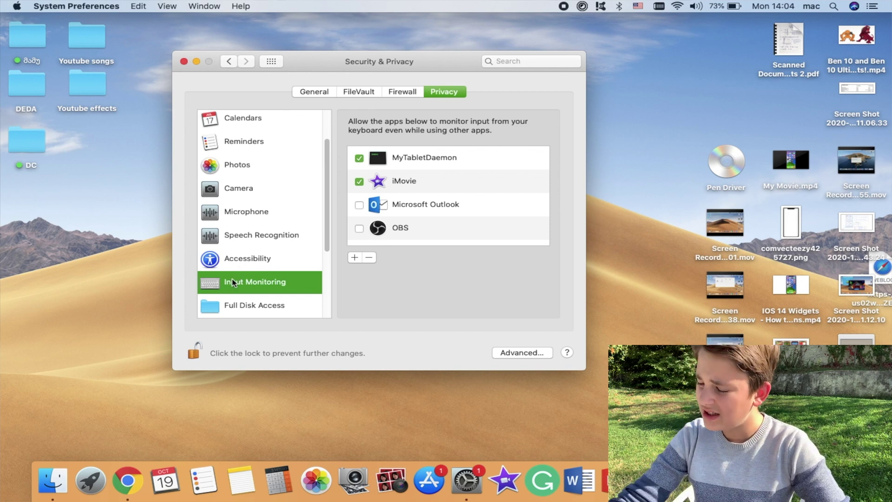
pyautogui.click(230, 258)
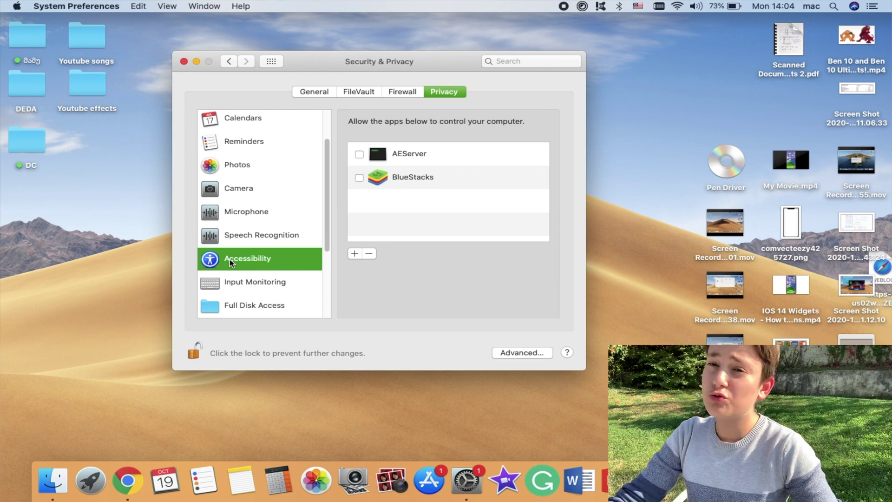
pyautogui.click(239, 282)
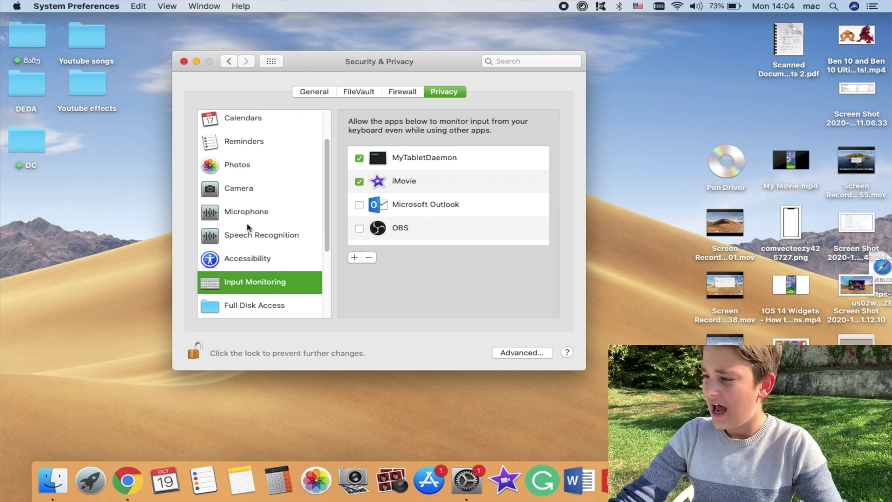
pyautogui.click(232, 263)
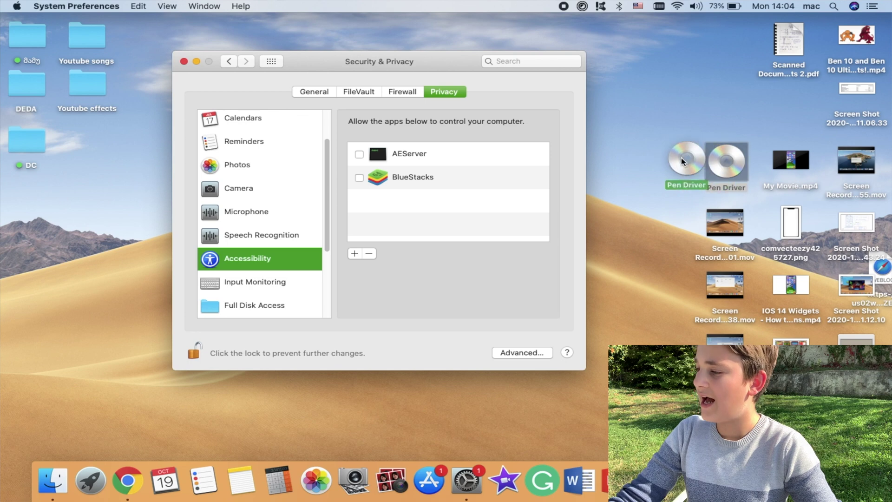
pyautogui.moveTo(682, 158); pyautogui.dragTo(466, 197)
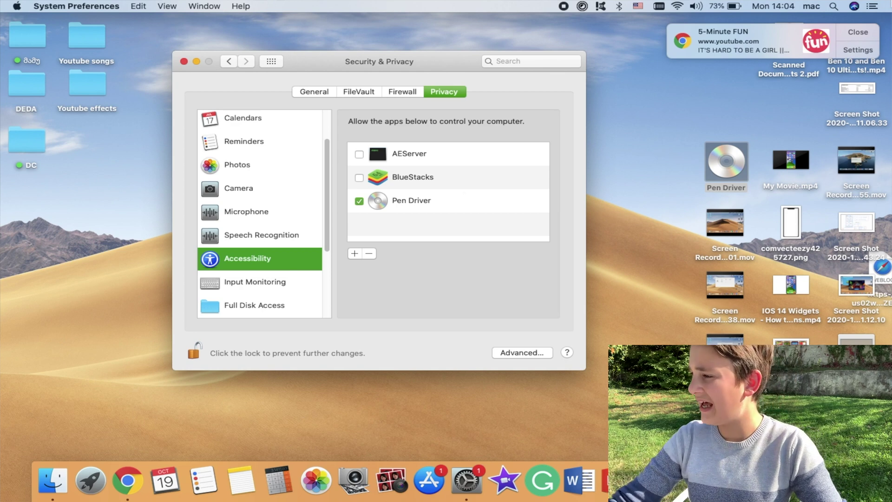
pyautogui.click(859, 33)
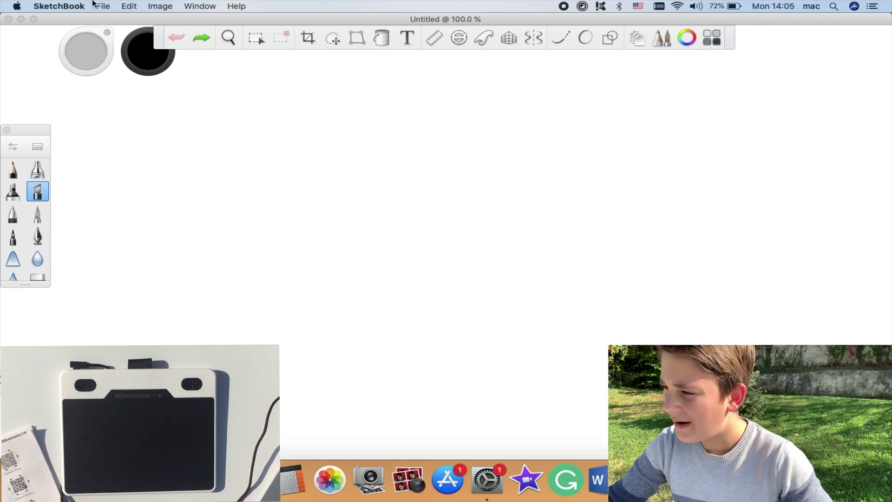
pyautogui.click(21, 18)
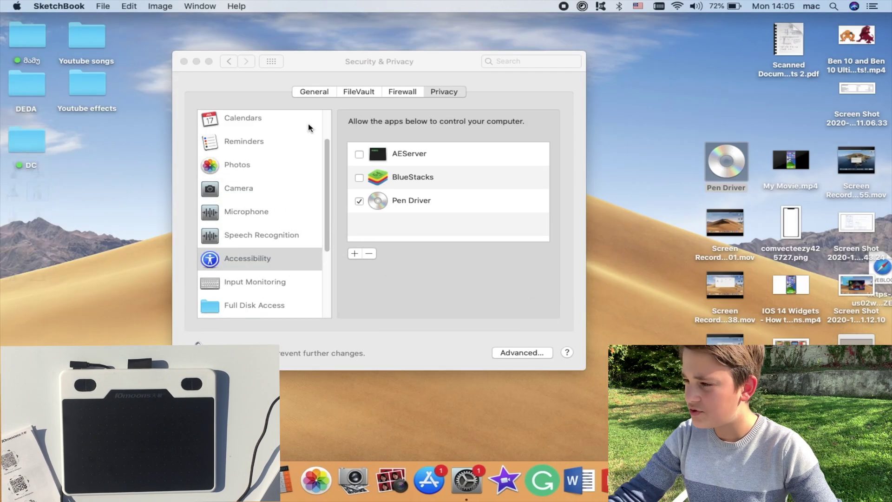
# Step: Add MyTabletDaemon from the Applications folder to the apps allowed to control the computer under Accessibility
pyautogui.click(367, 60)
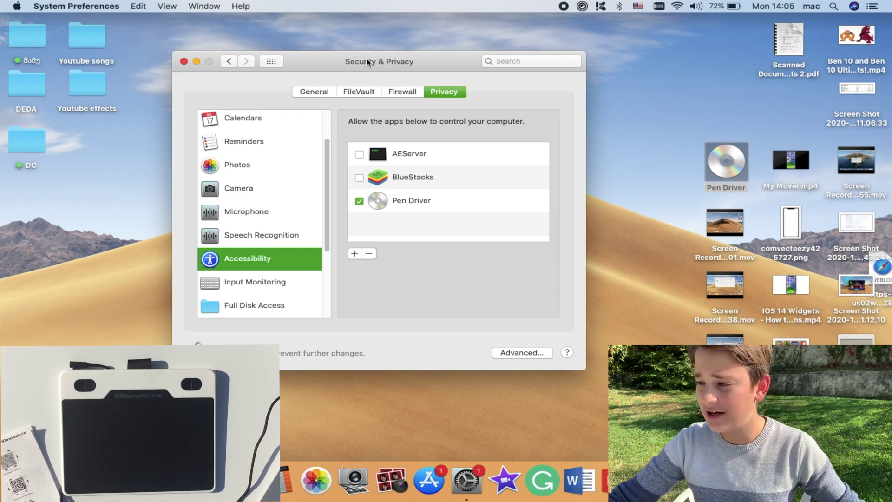
pyautogui.click(354, 254)
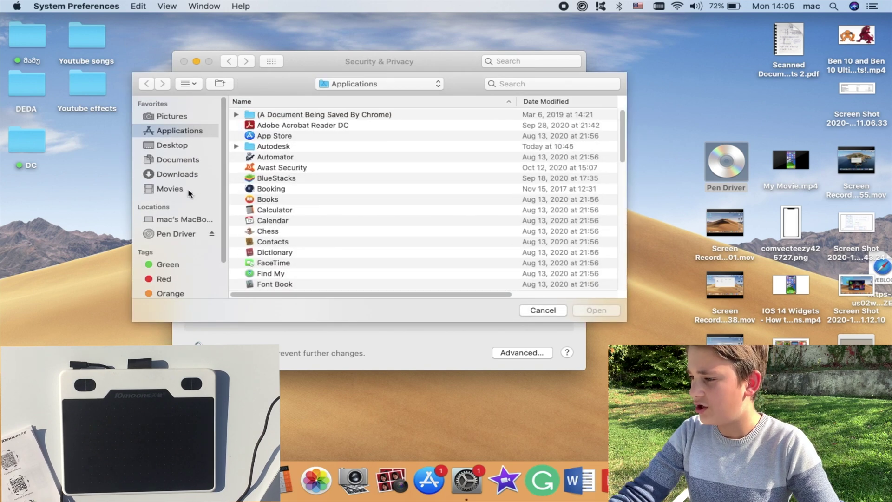
pyautogui.click(176, 236)
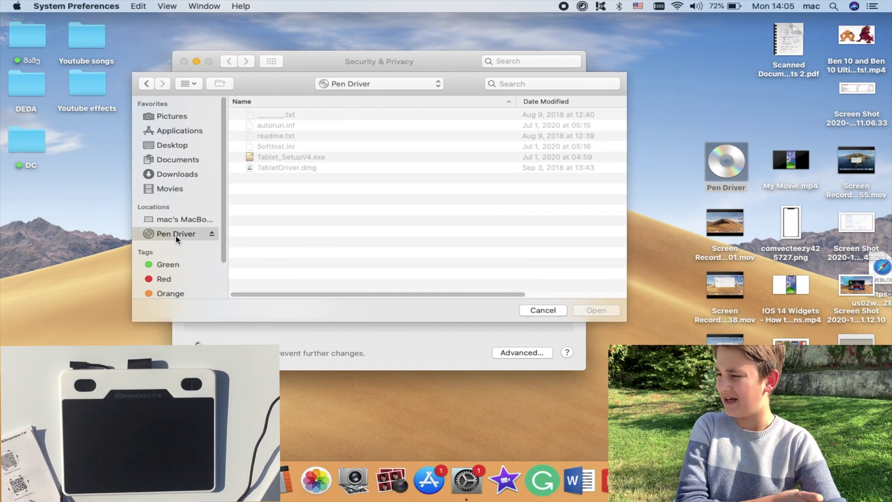
pyautogui.click(183, 132)
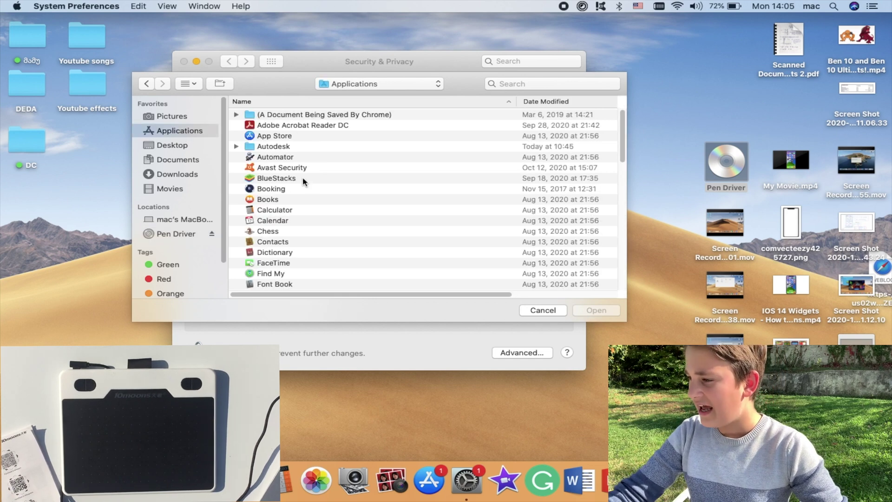
pyautogui.scroll(-15, 311, 186)
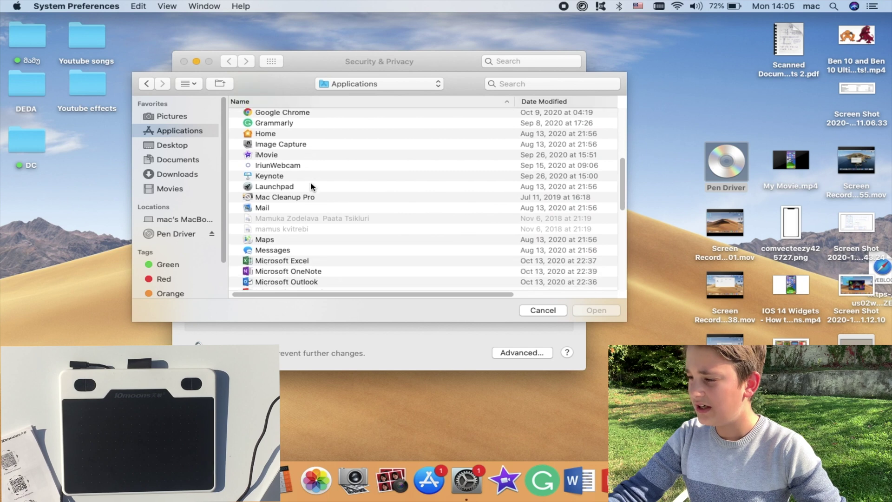
pyautogui.scroll(-5, 311, 186)
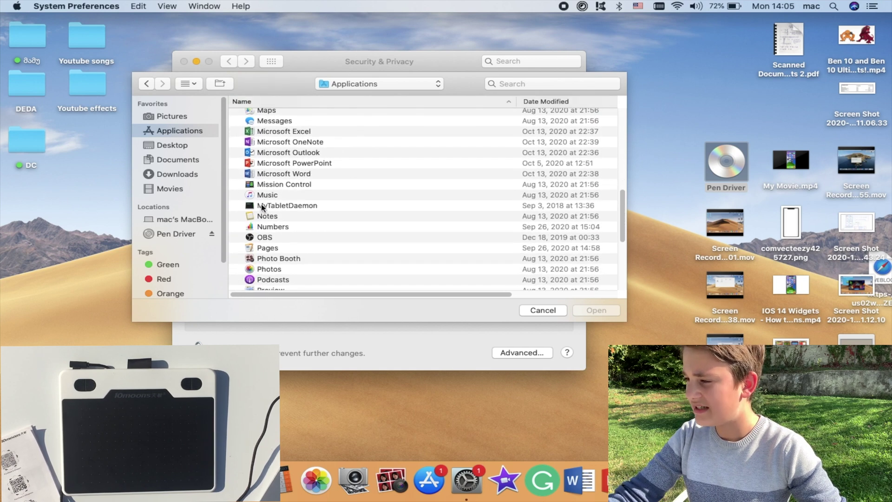
pyautogui.click(284, 207)
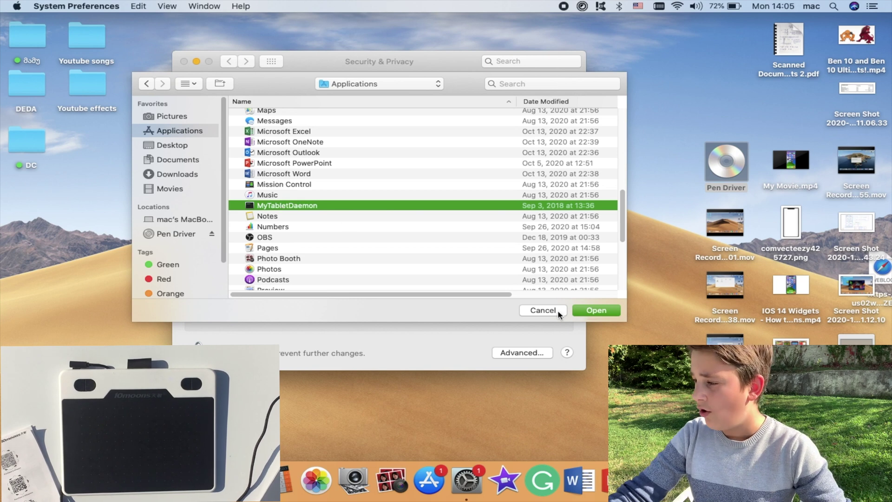
pyautogui.click(596, 311)
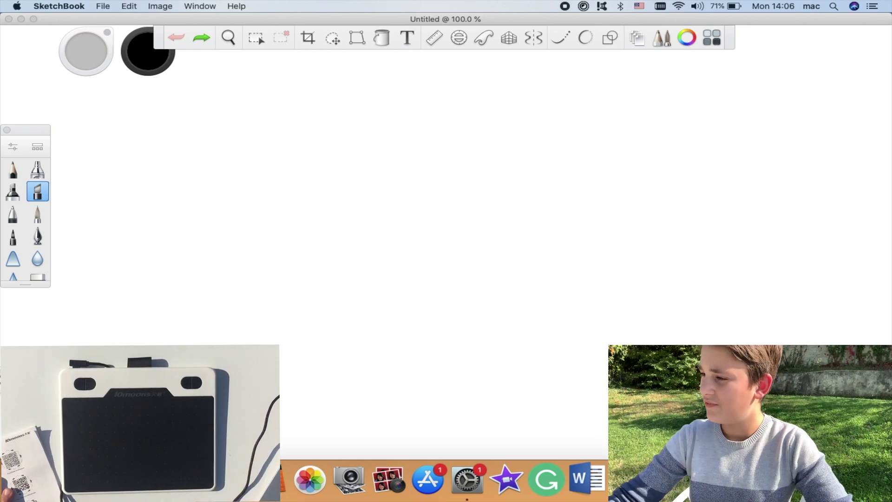
# Step: Switch to the SketchBook canvas and set the brush color to bright green
pyautogui.click(375, 201)
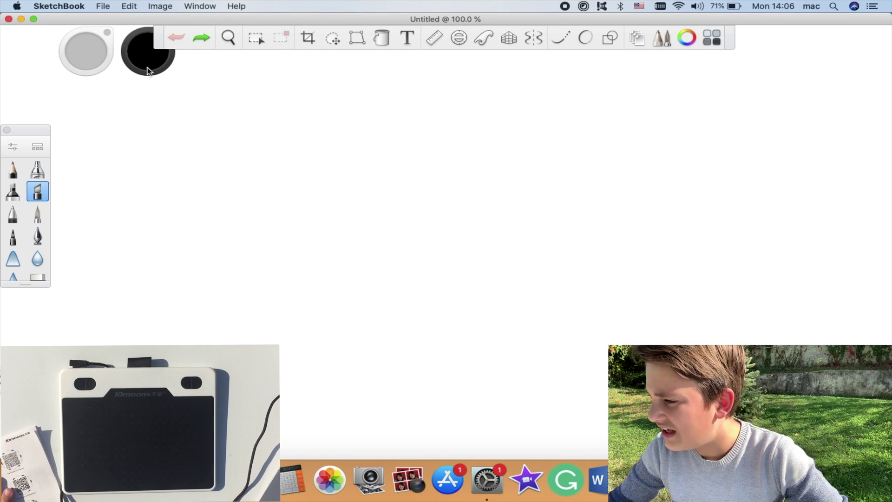
pyautogui.click(157, 55)
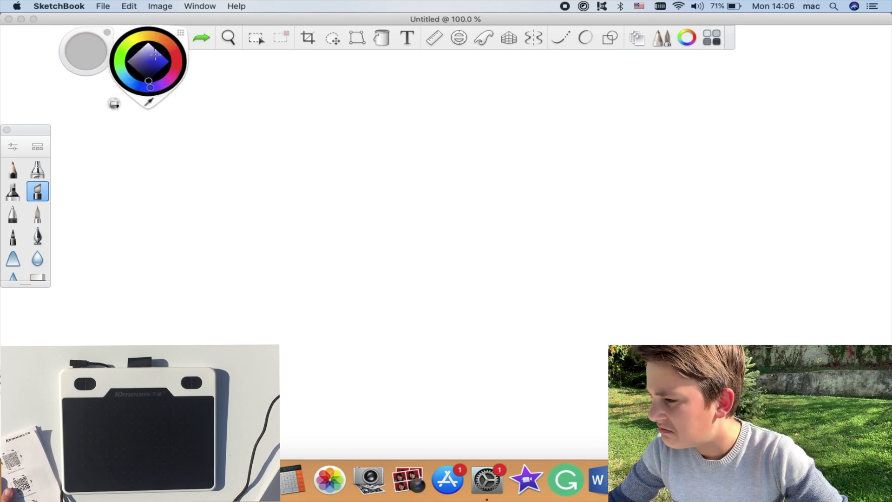
pyautogui.click(123, 61)
pyautogui.click(202, 113)
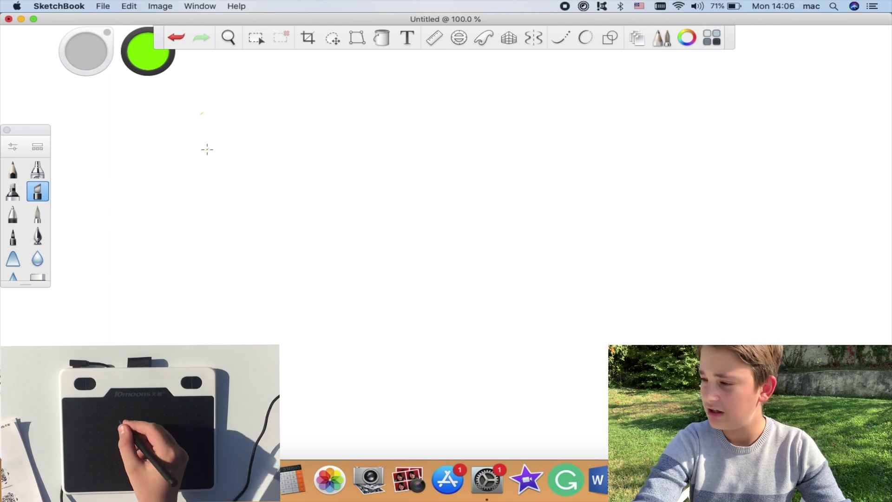
# Step: Handwrite "Show time" in green on two lines in the left half of the canvas with the chisel-tip brush
pyautogui.moveTo(223, 109); pyautogui.dragTo(188, 215)
pyautogui.moveTo(303, 94)
pyautogui.mouseDown()
pyautogui.moveTo(273, 215)
pyautogui.moveTo(297, 239)
pyautogui.mouseUp()
pyautogui.moveTo(354, 181); pyautogui.dragTo(478, 173)
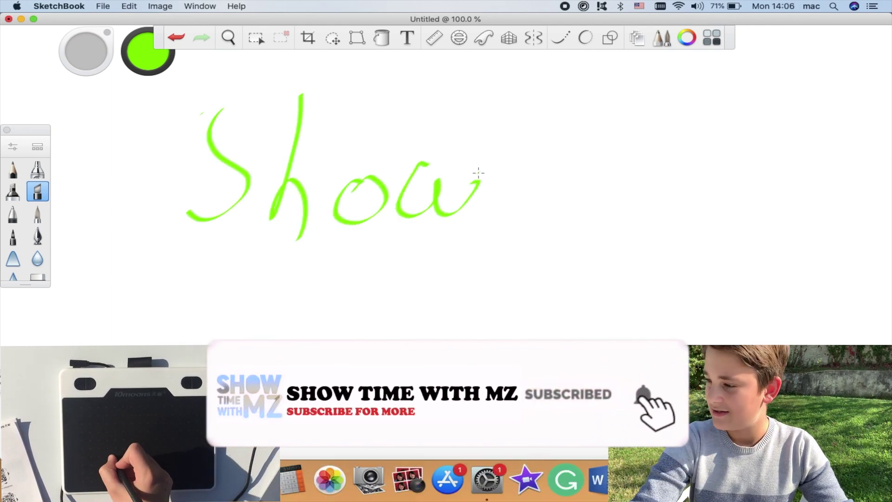
pyautogui.moveTo(230, 287); pyautogui.dragTo(200, 340)
pyautogui.moveTo(198, 309)
pyautogui.mouseDown()
pyautogui.moveTo(260, 301)
pyautogui.moveTo(295, 362)
pyautogui.moveTo(360, 362)
pyautogui.mouseUp()
pyautogui.click(307, 266)
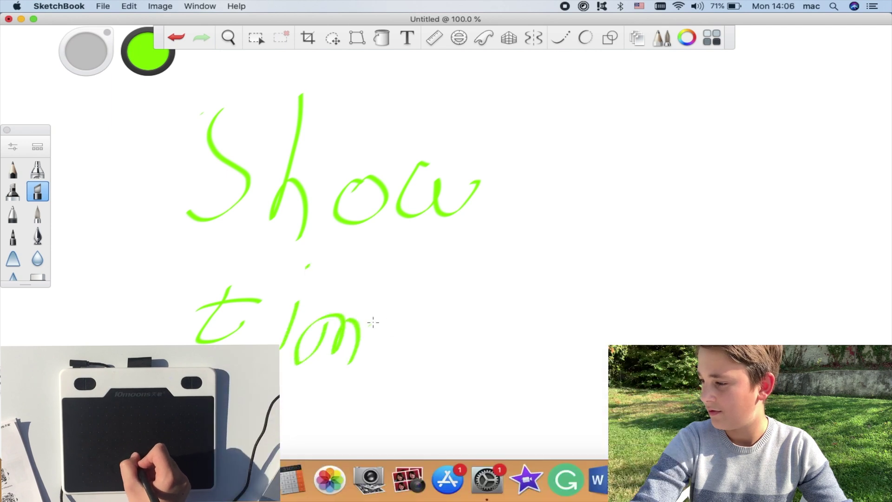
pyautogui.moveTo(373, 322); pyautogui.dragTo(400, 346)
# Step: Handwrite "with MZ" in green on two lines beside the existing words in the right half of the canvas
pyautogui.moveTo(551, 231)
pyautogui.mouseDown()
pyautogui.moveTo(536, 261)
pyautogui.moveTo(618, 241)
pyautogui.moveTo(631, 289)
pyautogui.mouseUp()
pyautogui.click(686, 196)
pyautogui.moveTo(745, 189); pyautogui.dragTo(687, 281)
pyautogui.moveTo(694, 238); pyautogui.dragTo(707, 235)
pyautogui.moveTo(793, 192)
pyautogui.mouseDown()
pyautogui.moveTo(753, 251)
pyautogui.moveTo(774, 280)
pyautogui.mouseUp()
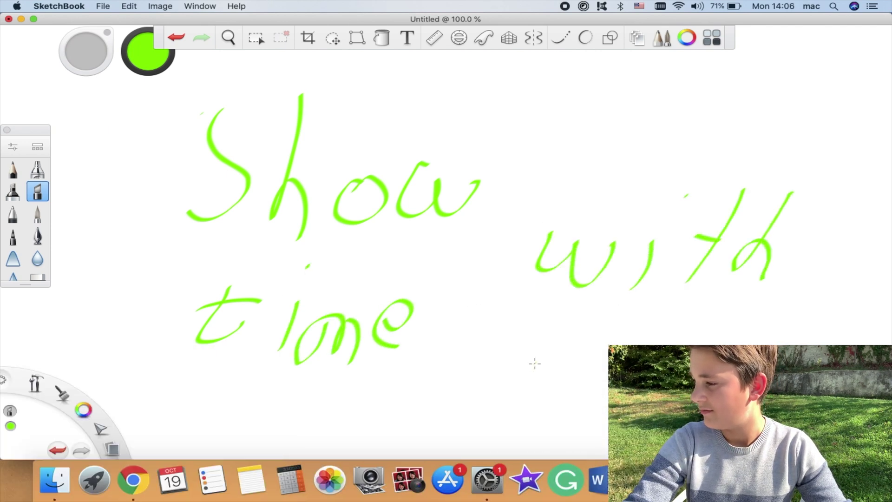
pyautogui.moveTo(553, 372)
pyautogui.mouseDown()
pyautogui.moveTo(581, 325)
pyautogui.moveTo(627, 331)
pyautogui.mouseUp()
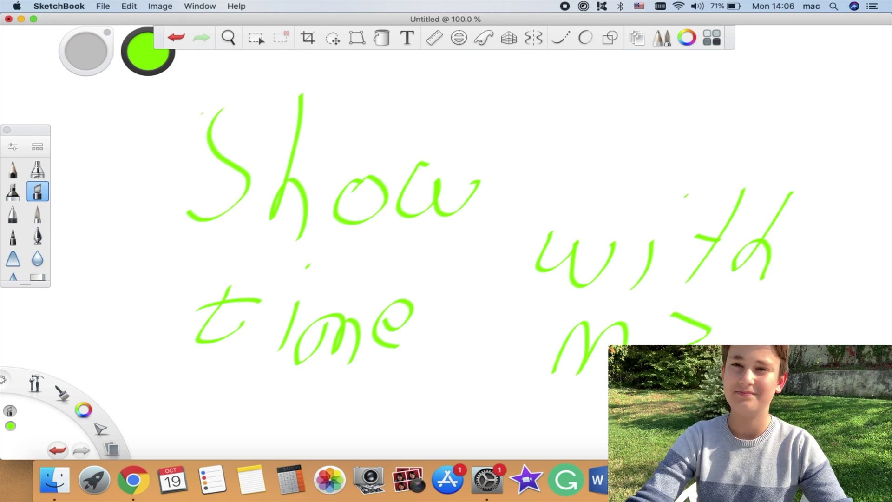